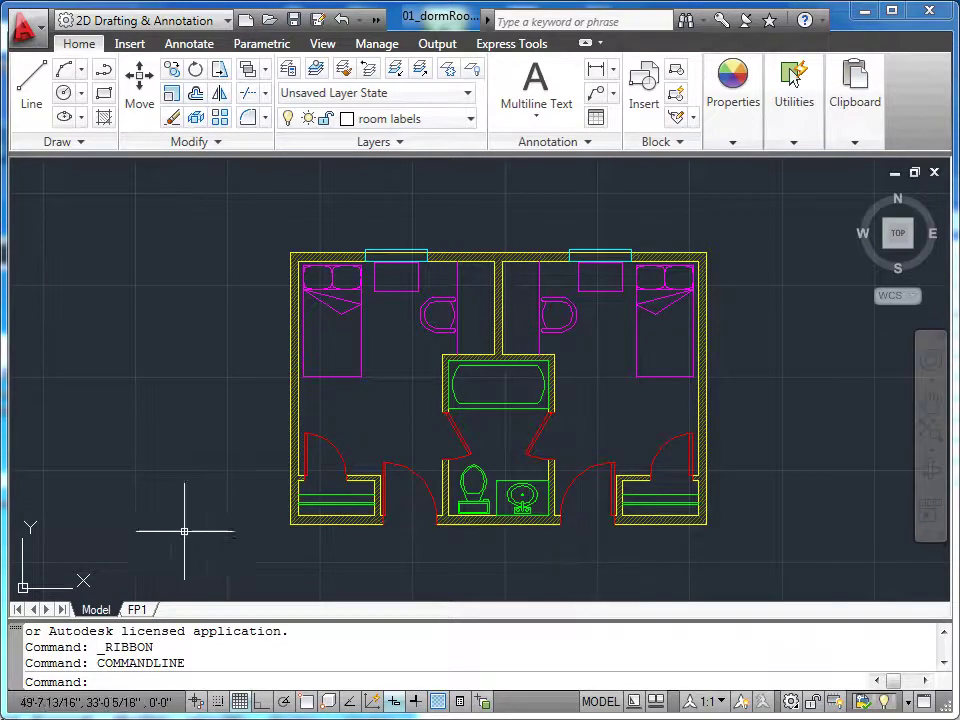
Switch to the FP1 layout and fit the whole sheet, floor plan and title block, in view.
click(139, 610)
mouse_move(375, 553)
middle_down()
mouse_move(345, 480)
mouse_move(163, 478)
middle_up()
scroll(343, 489, up, 3)
scroll(220, 474, up, 2)
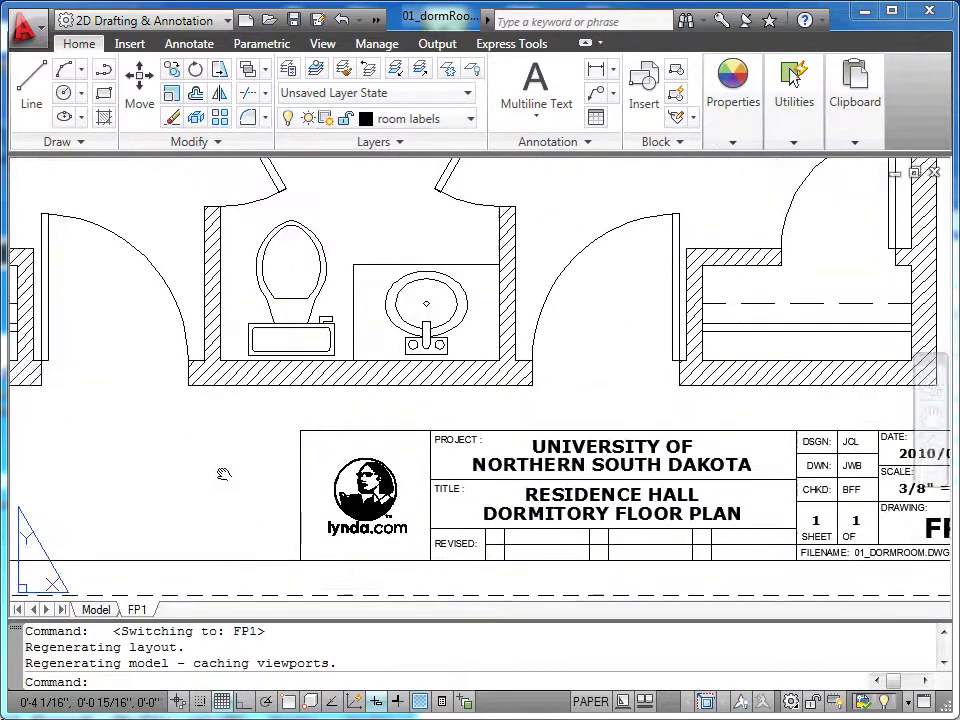
middle_drag(223, 476, 34, 450)
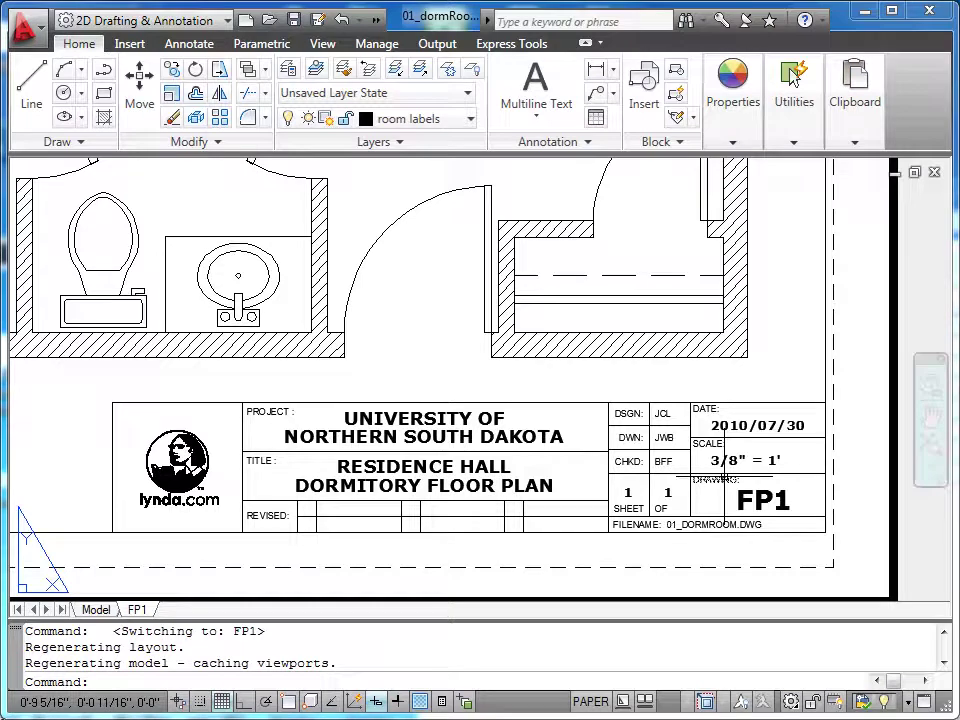
scroll(446, 354, down, 1)
scroll(449, 356, down, 1)
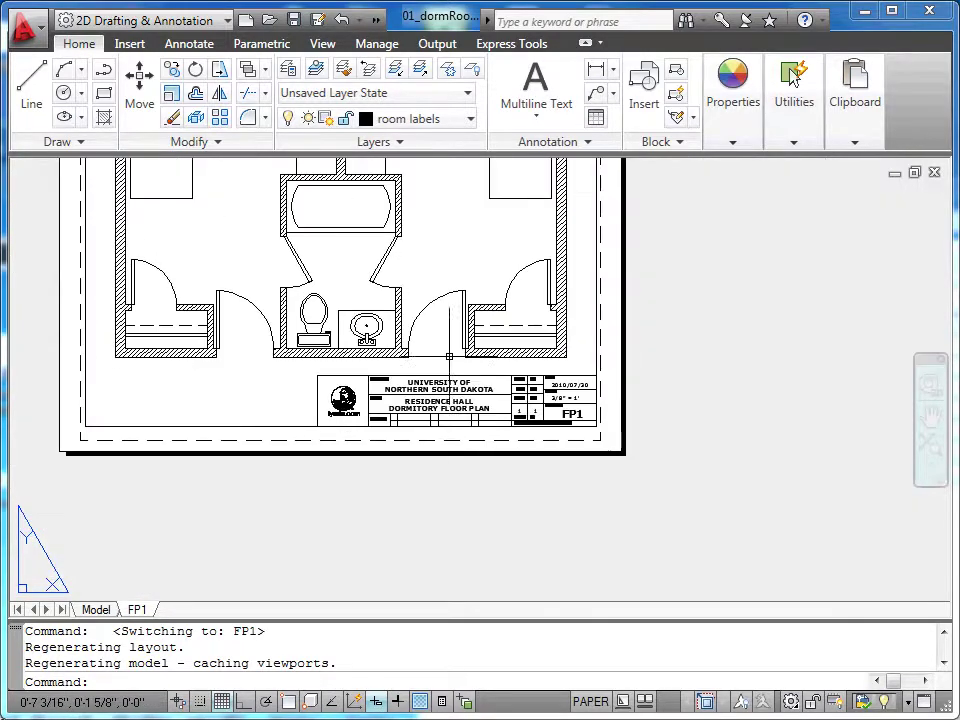
middle_drag(443, 272, 602, 392)
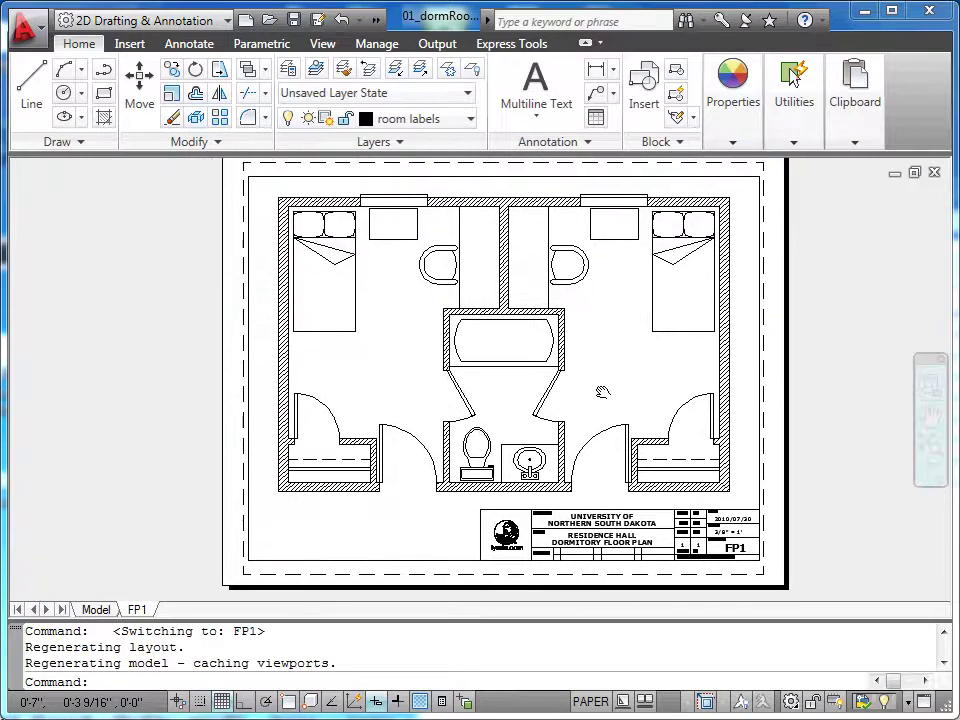
scroll(602, 392, down, 1)
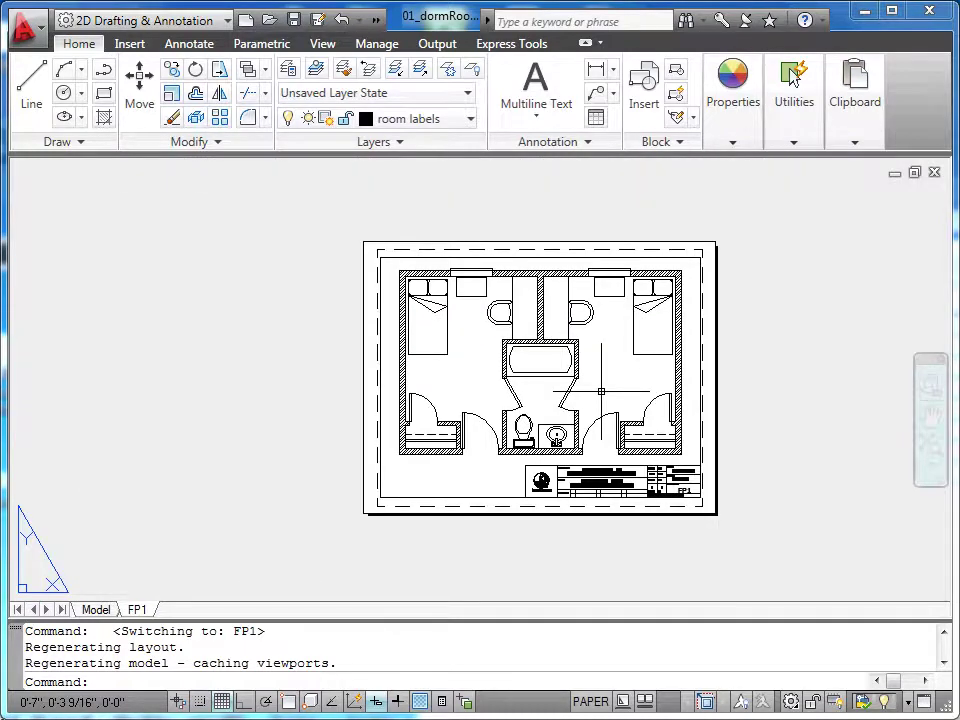
Verify the FP1 viewport scale reads 3/8" = 1'-0", then go back to model space.
double_click(604, 372)
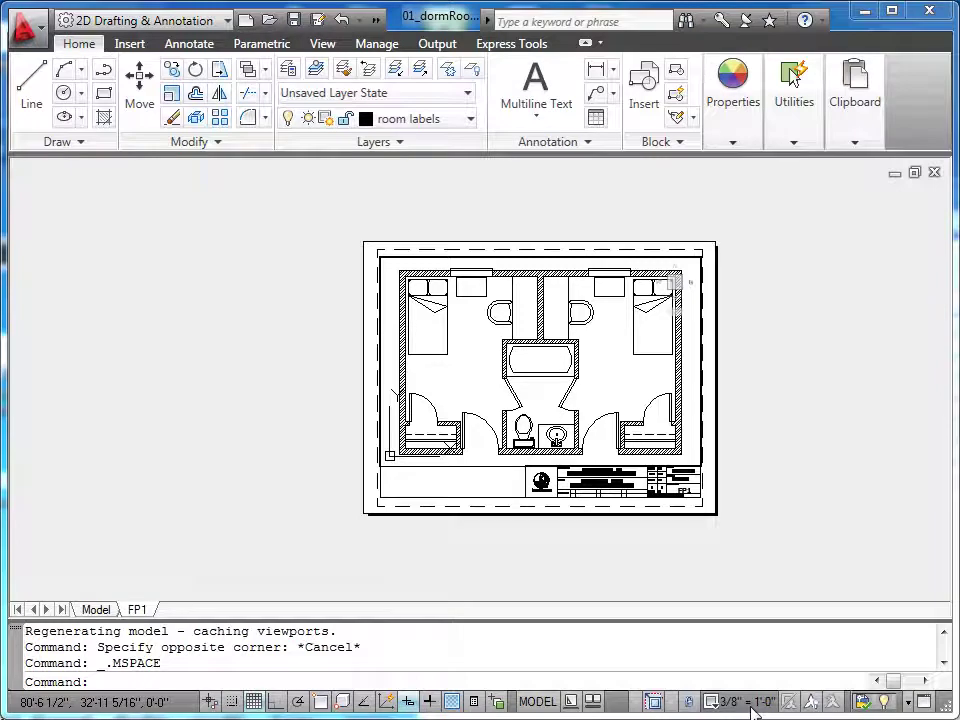
scroll(755, 710, up, 2)
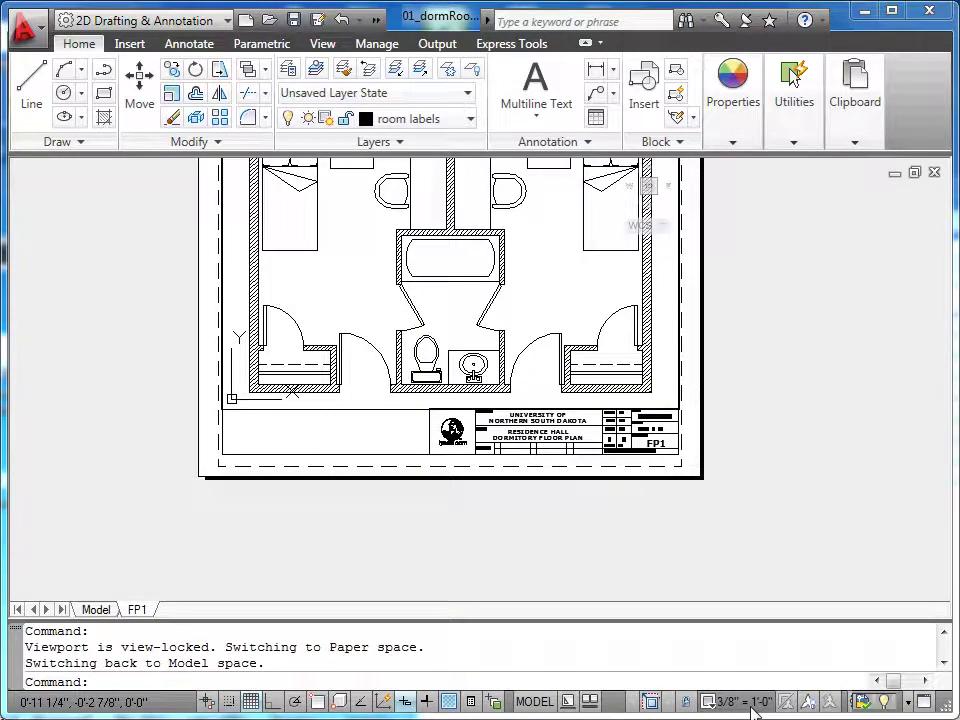
double_click(766, 348)
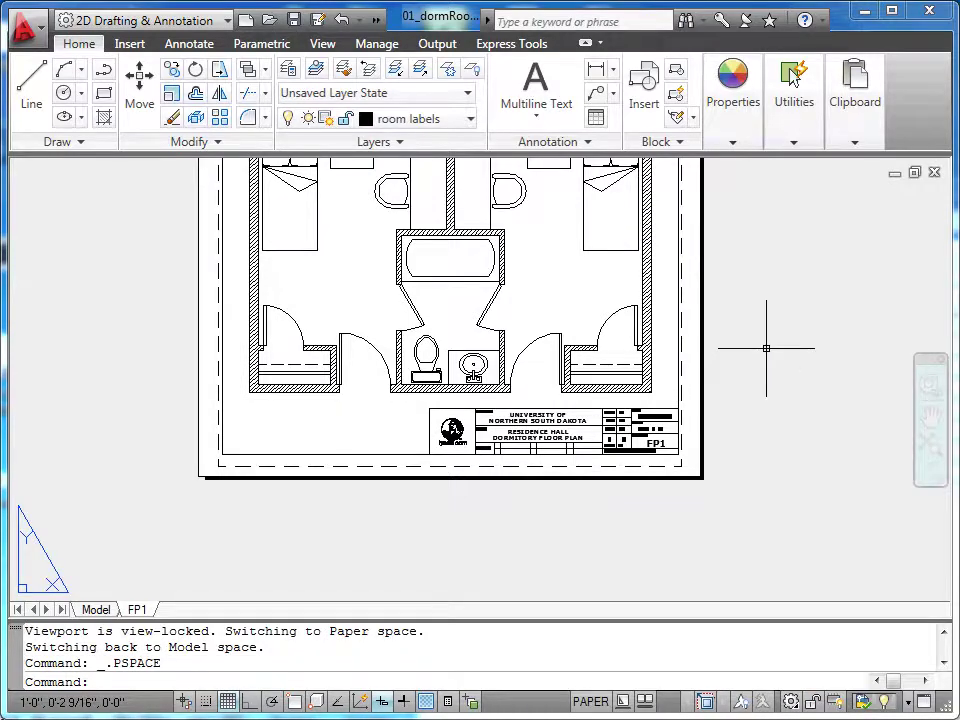
middle_click(600, 302)
middle_click(600, 302)
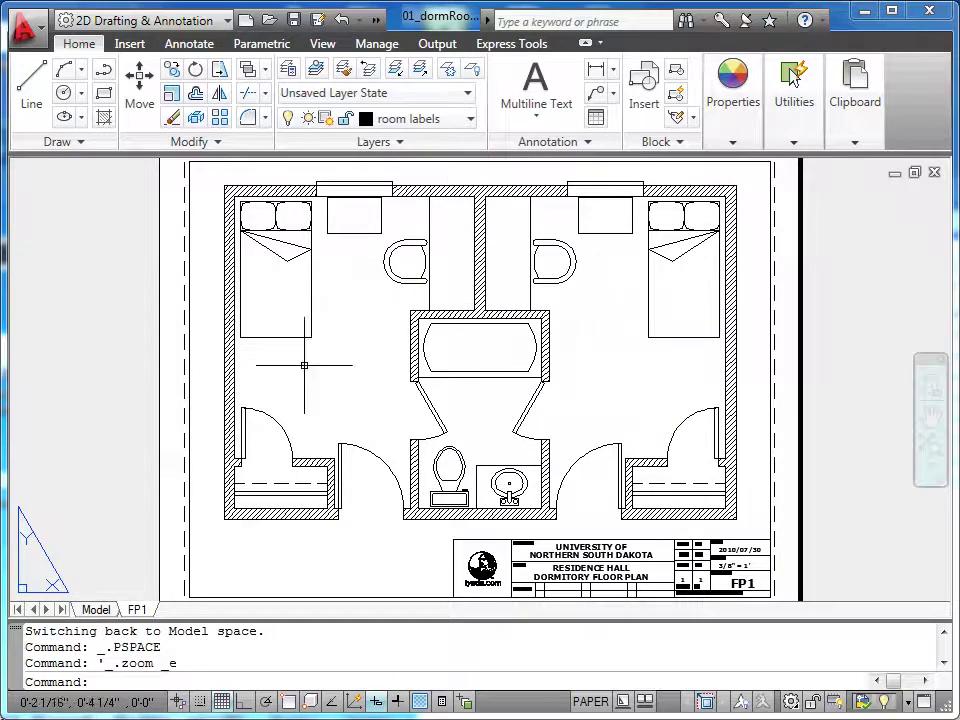
click(100, 610)
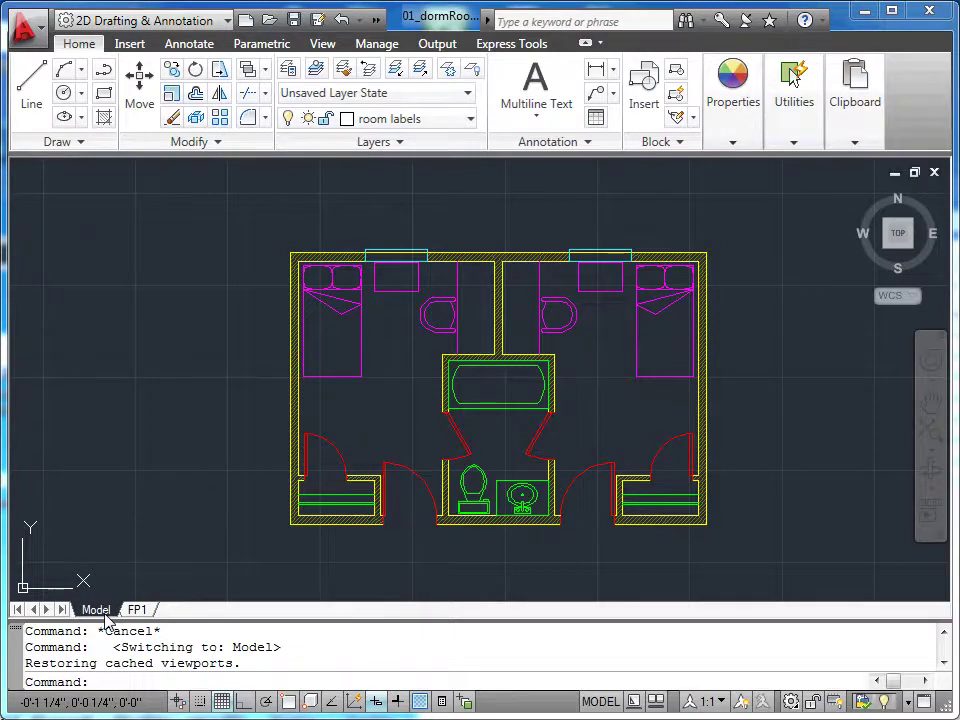
Open the Text Style dialog from the expanded Annotation panel on the Home tab.
middle_drag(596, 420, 585, 412)
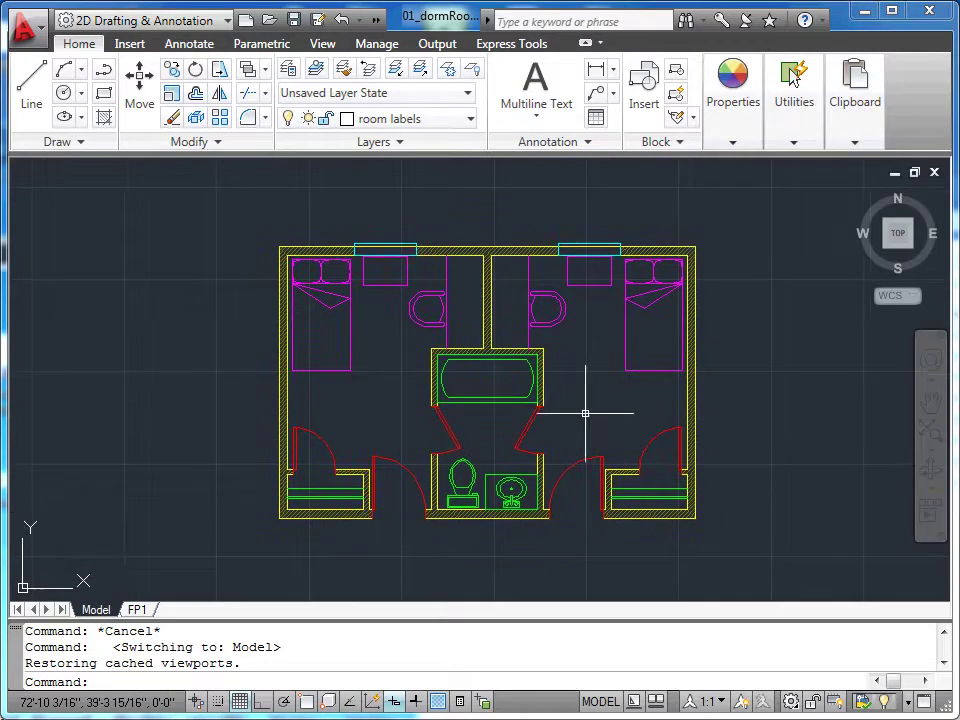
scroll(588, 412, up, 2)
scroll(588, 415, down, 3)
scroll(596, 428, up, 2)
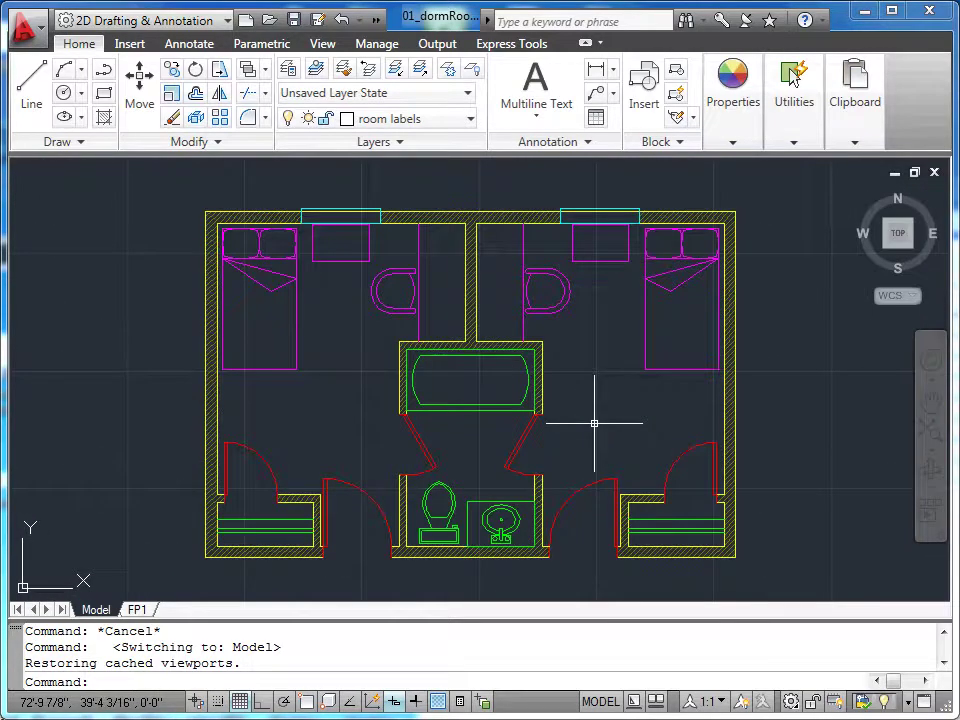
click(593, 146)
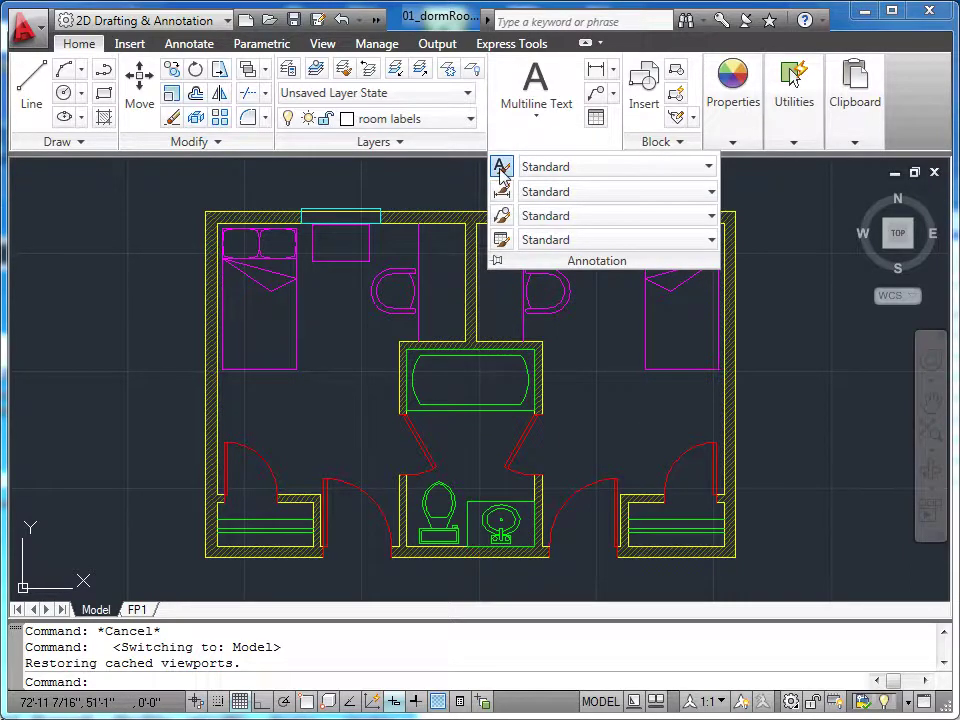
click(499, 165)
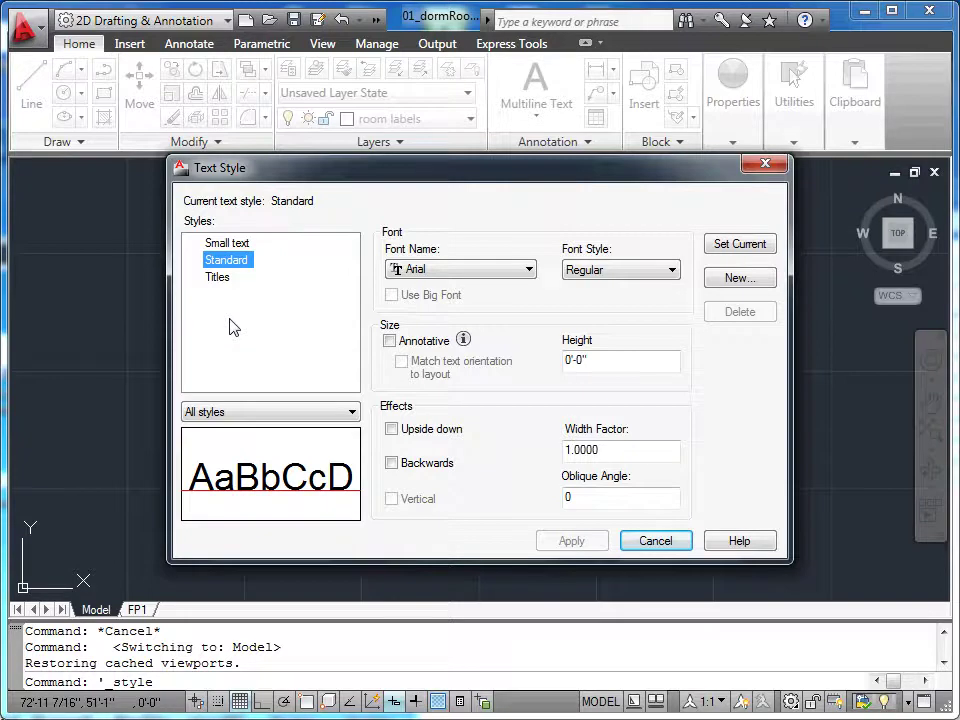
Create a text style named 'room labels' using Arial in Kalın (bold) font style.
click(727, 286)
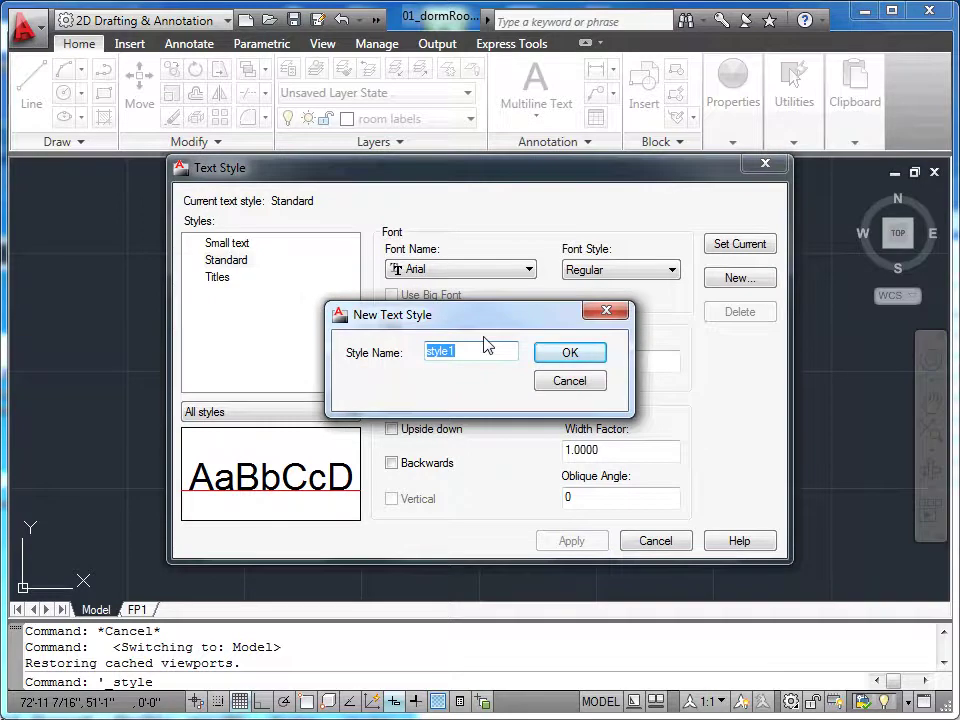
text(room labels)
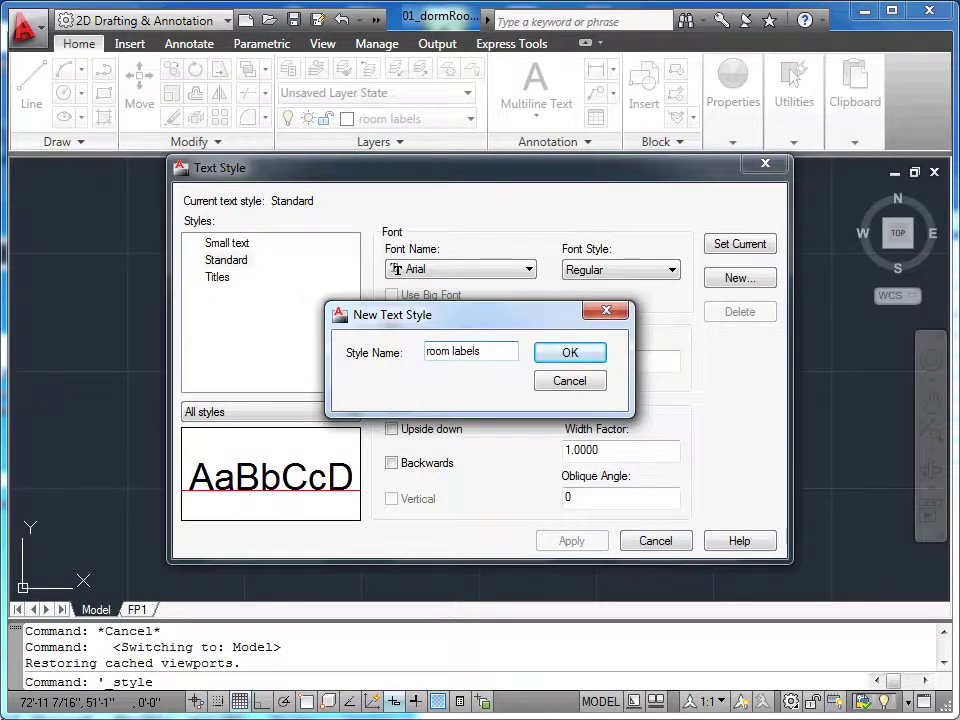
click(565, 355)
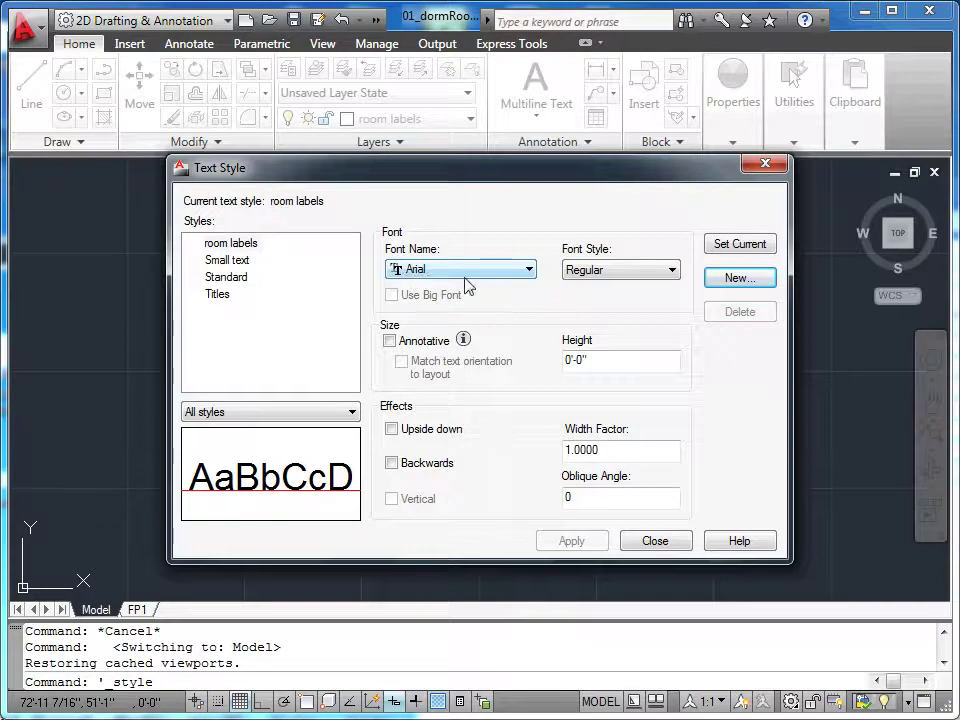
click(670, 270)
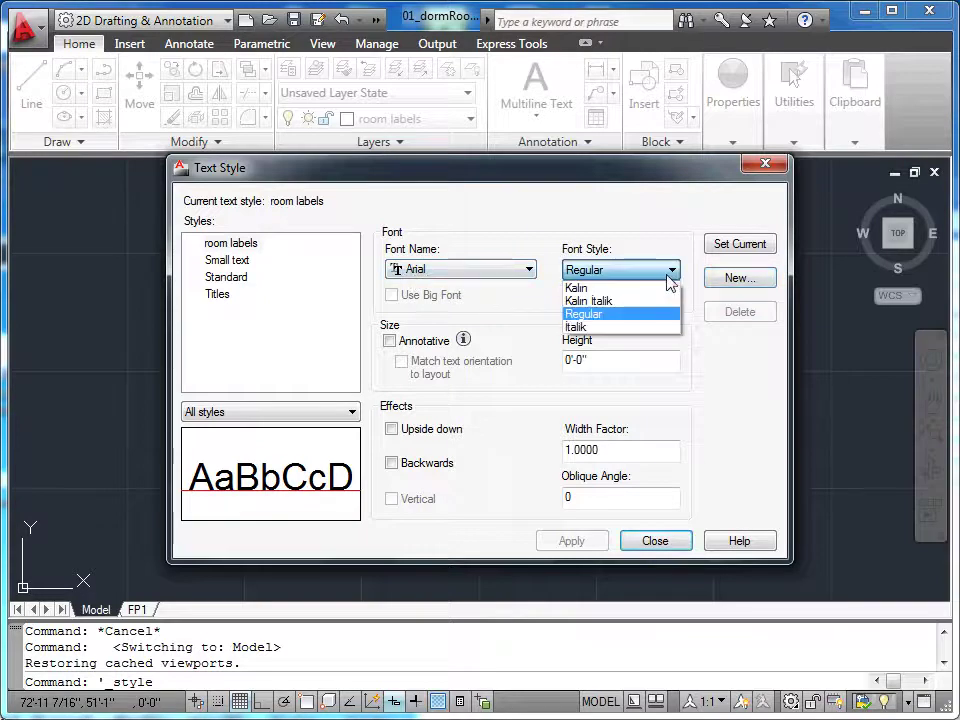
click(619, 288)
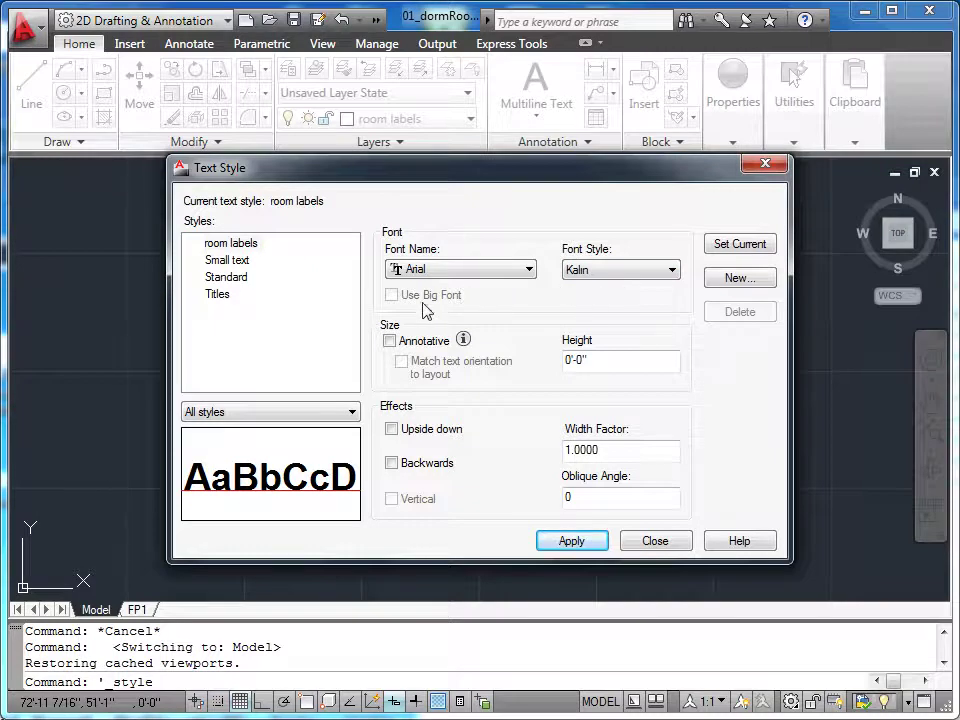
Make 'room labels' annotative with a 1/4" paper text height, apply, and close the dialog.
click(390, 341)
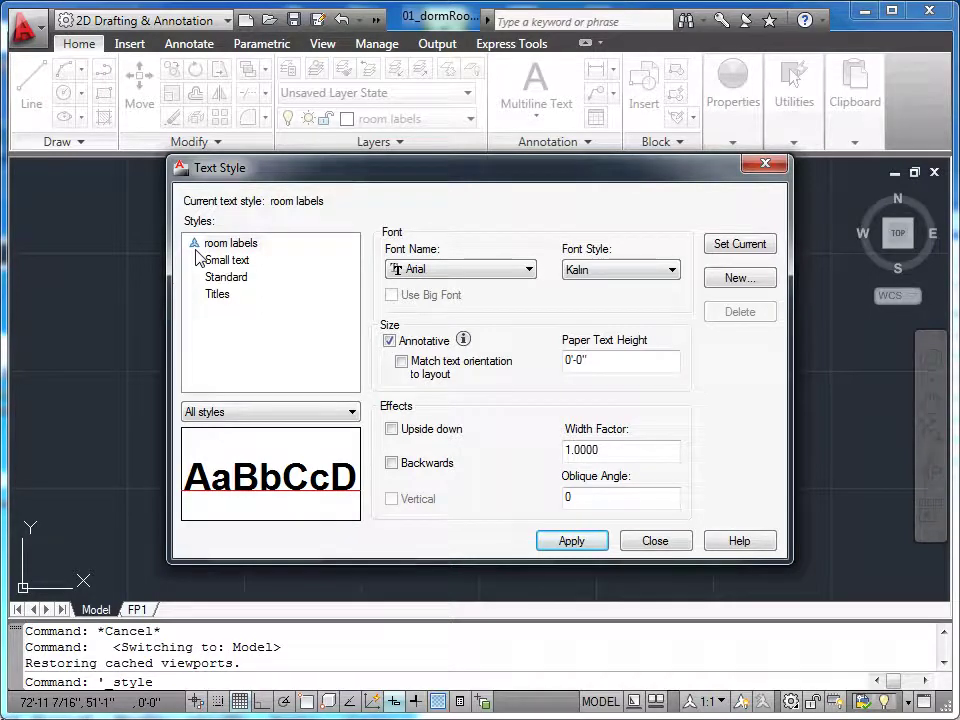
key(Tab)
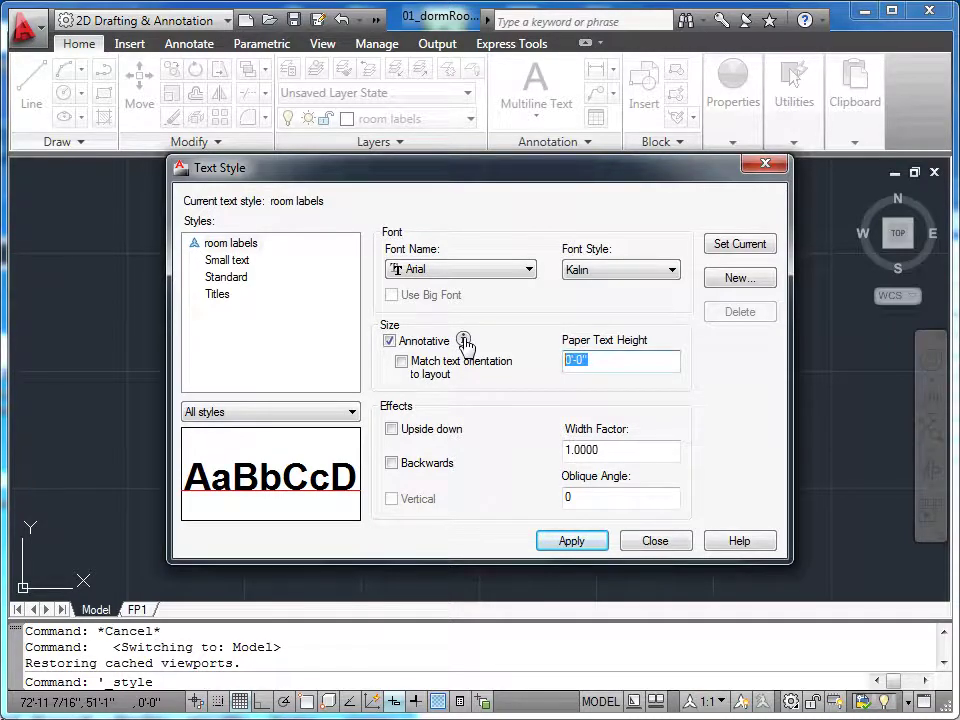
text(1/4)
click(572, 542)
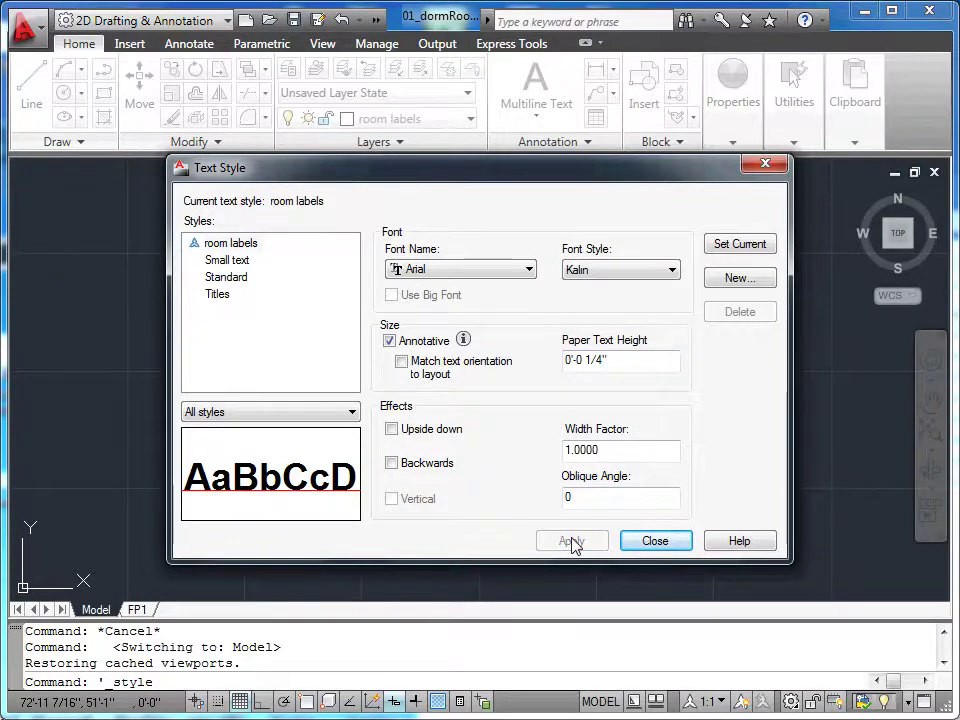
click(636, 541)
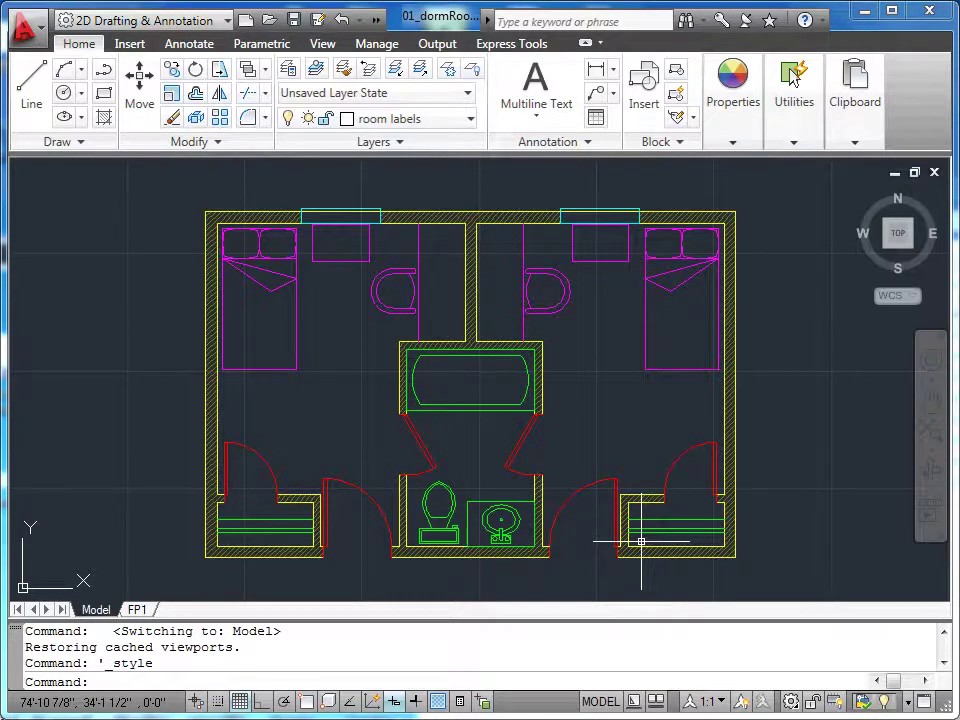
click(712, 702)
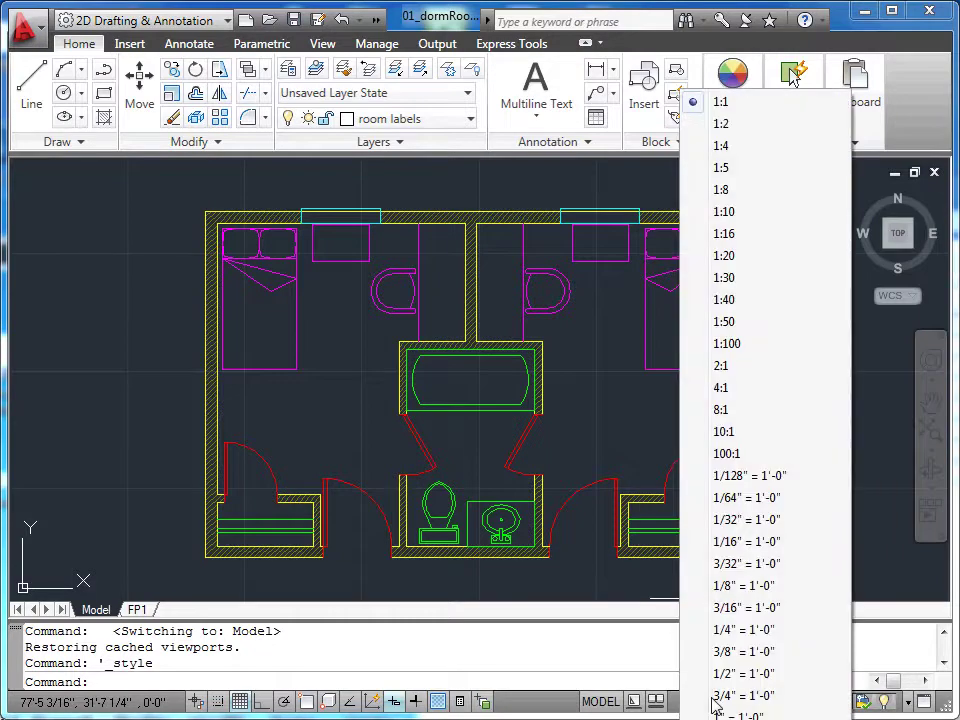
Set the current annotation scale to 3/8" = 1'-0".
click(732, 652)
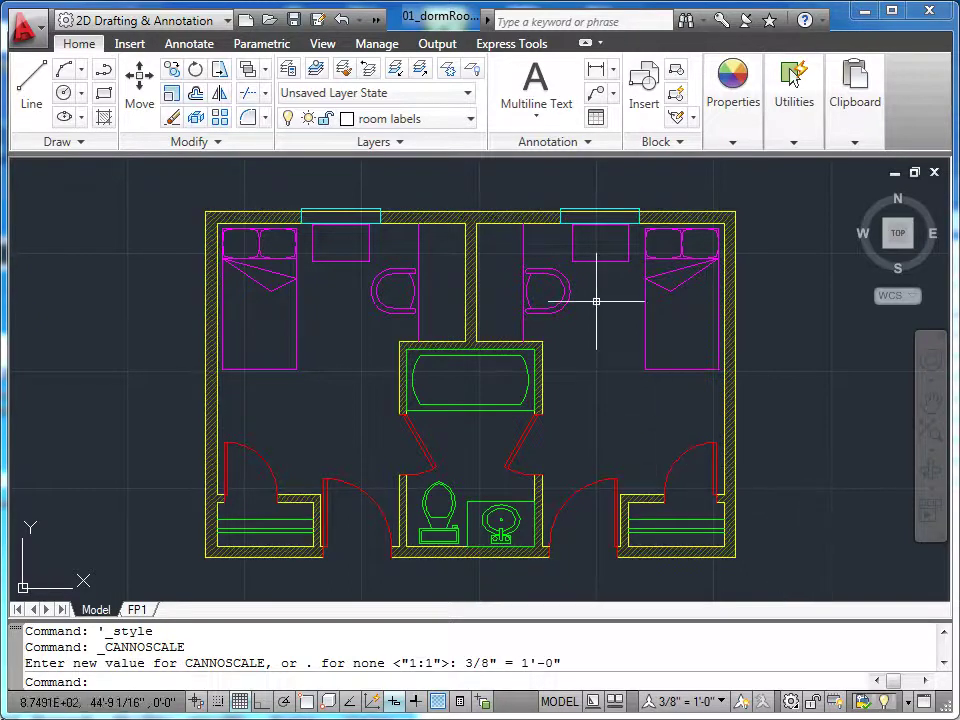
click(538, 122)
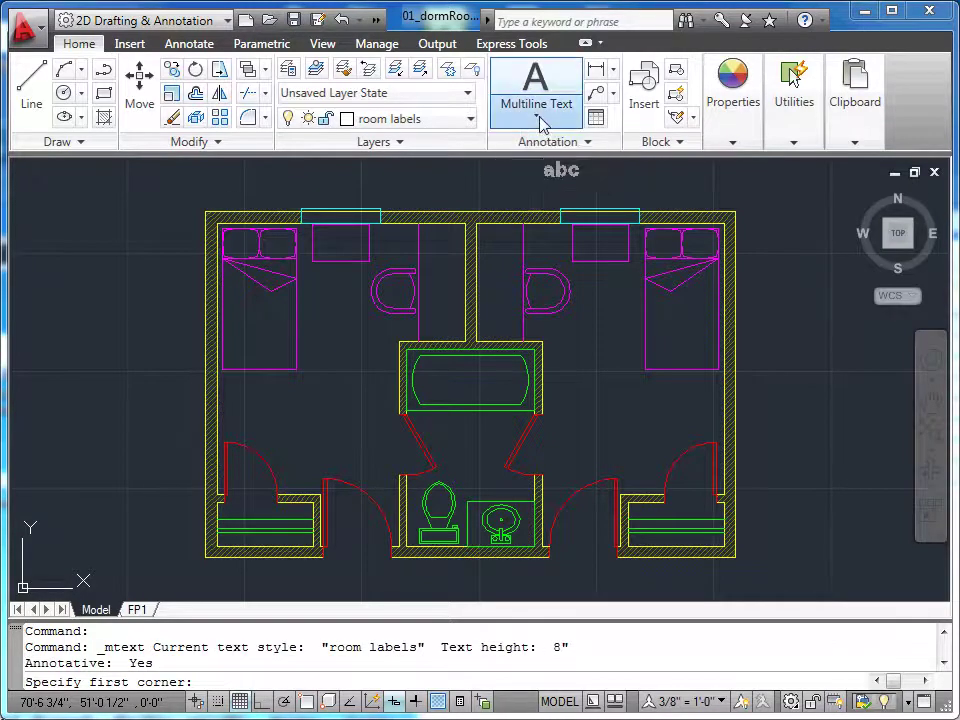
Place single-line text 'yatak odası' at 0° rotation in the left bedroom.
click(537, 117)
click(565, 188)
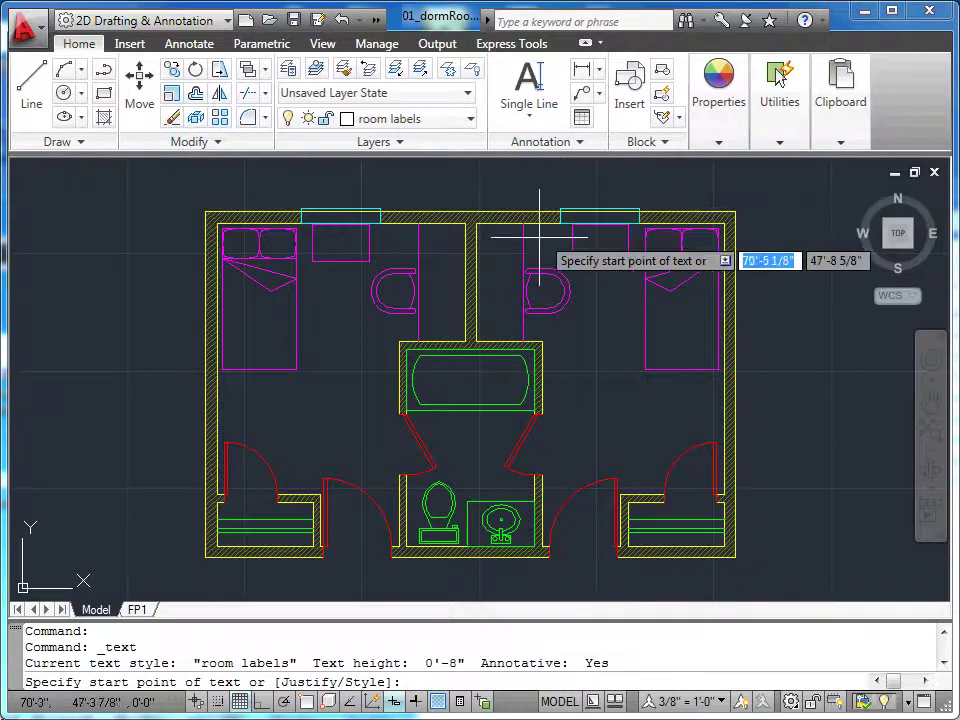
click(280, 405)
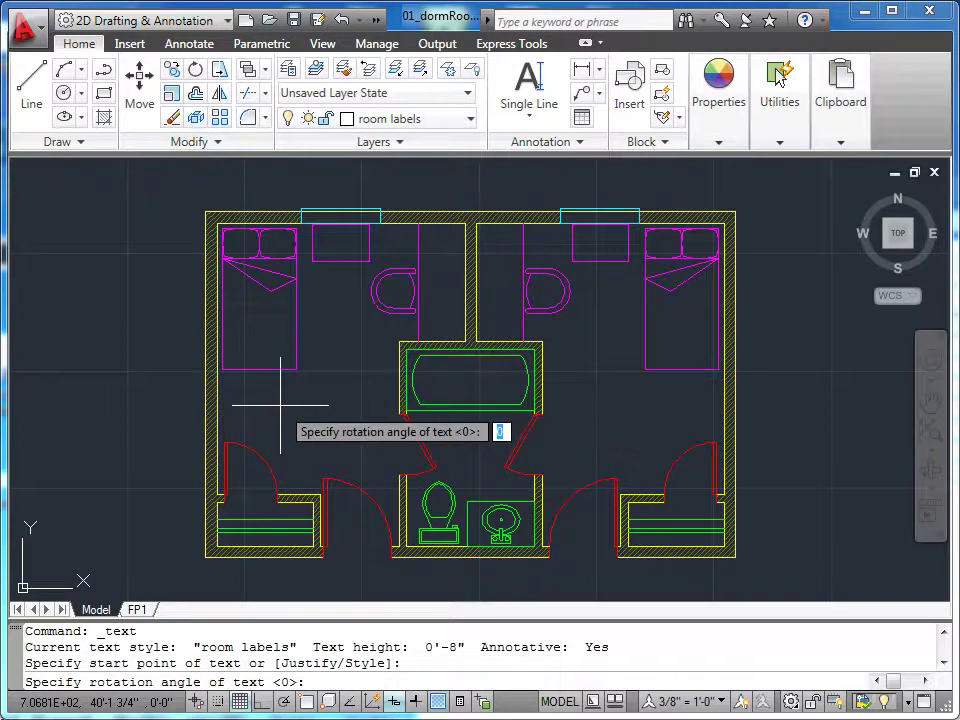
key(Return)
text(y)
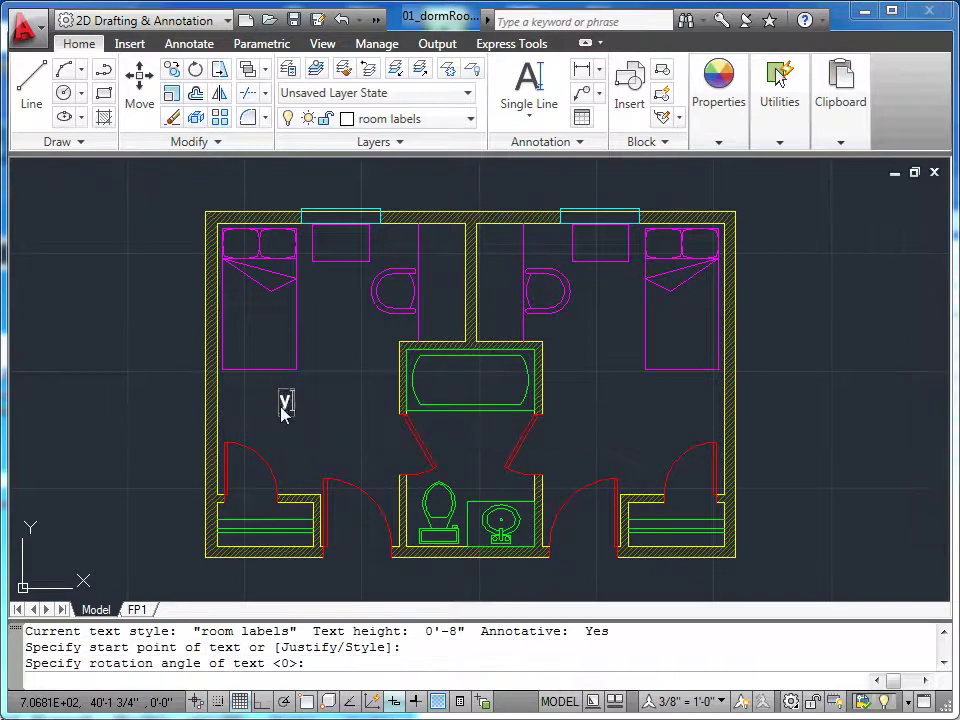
text(atak odası)
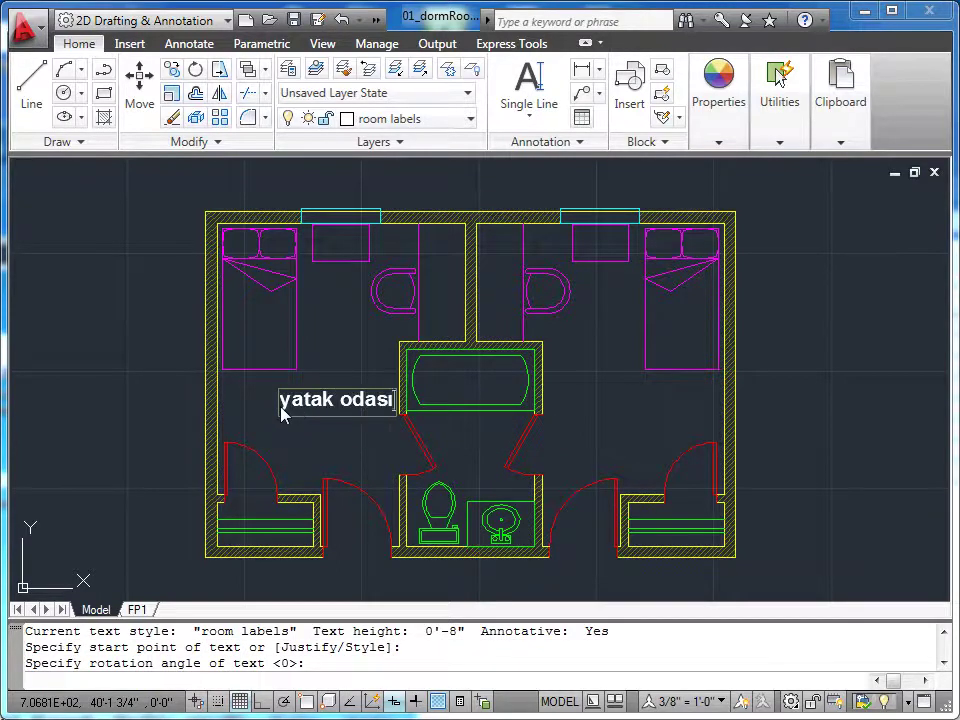
key(Return)
key(Return)
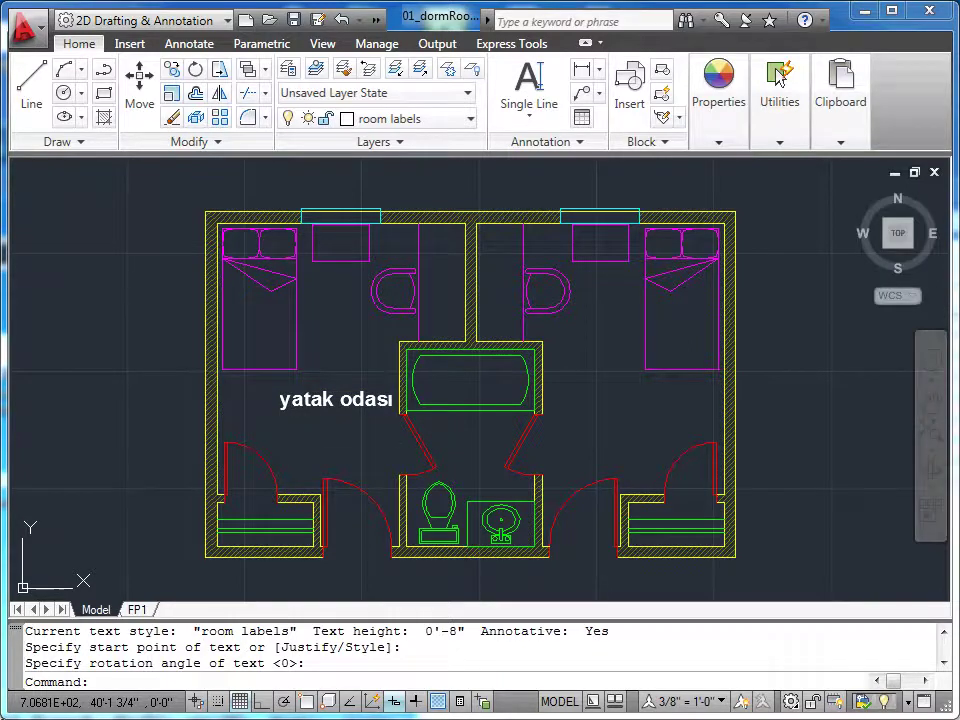
Add a second single-line label 'banyo' at 0° rotation below the bathtub.
key(Return)
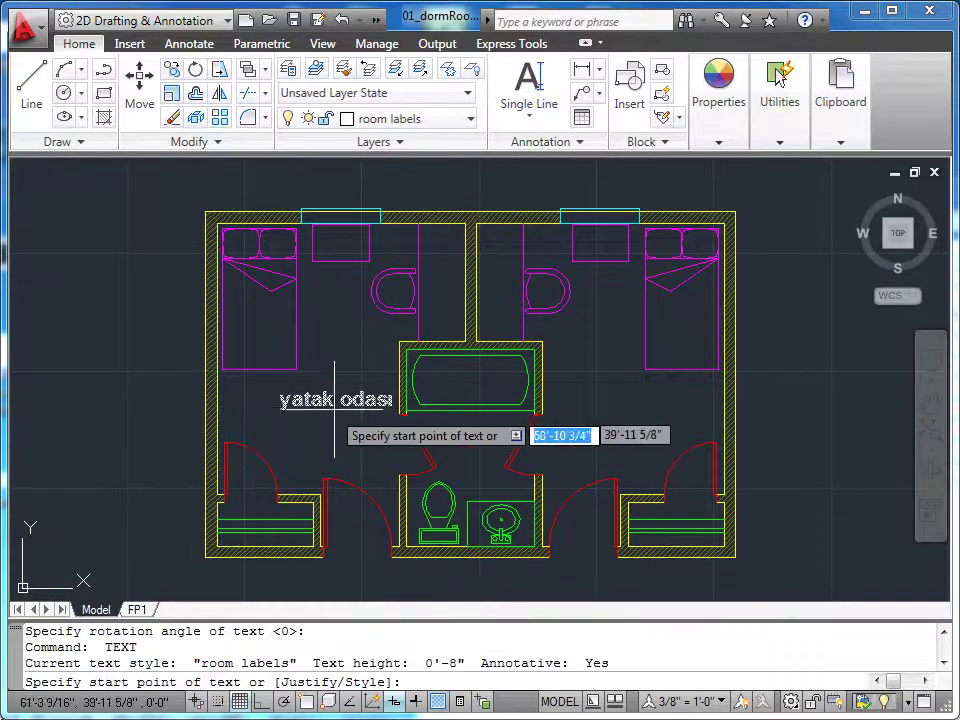
click(444, 435)
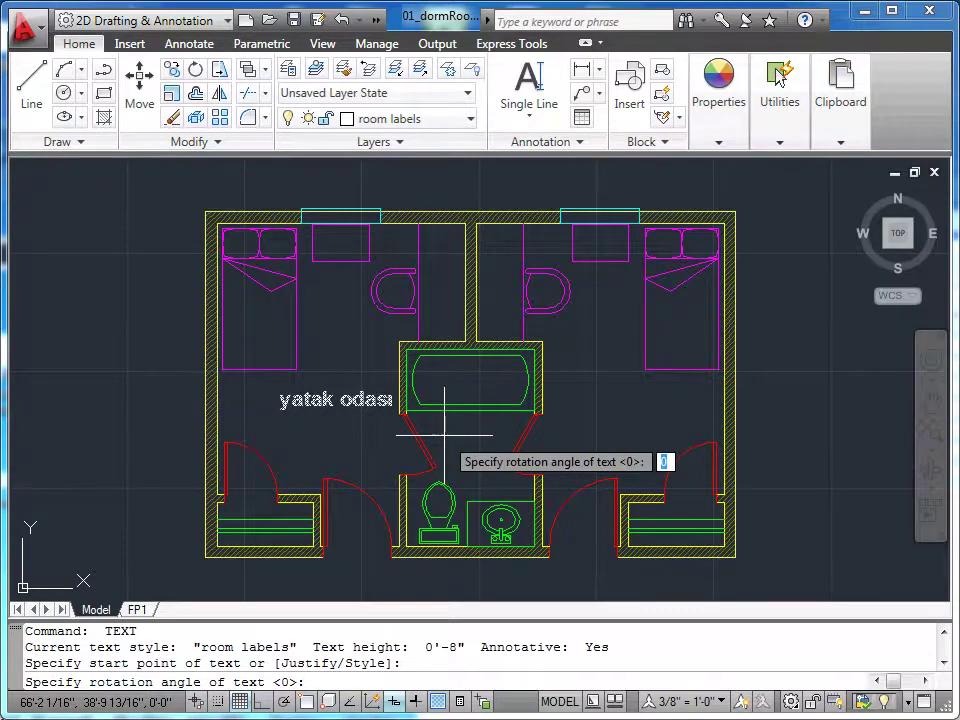
key(Return)
text(banyo)
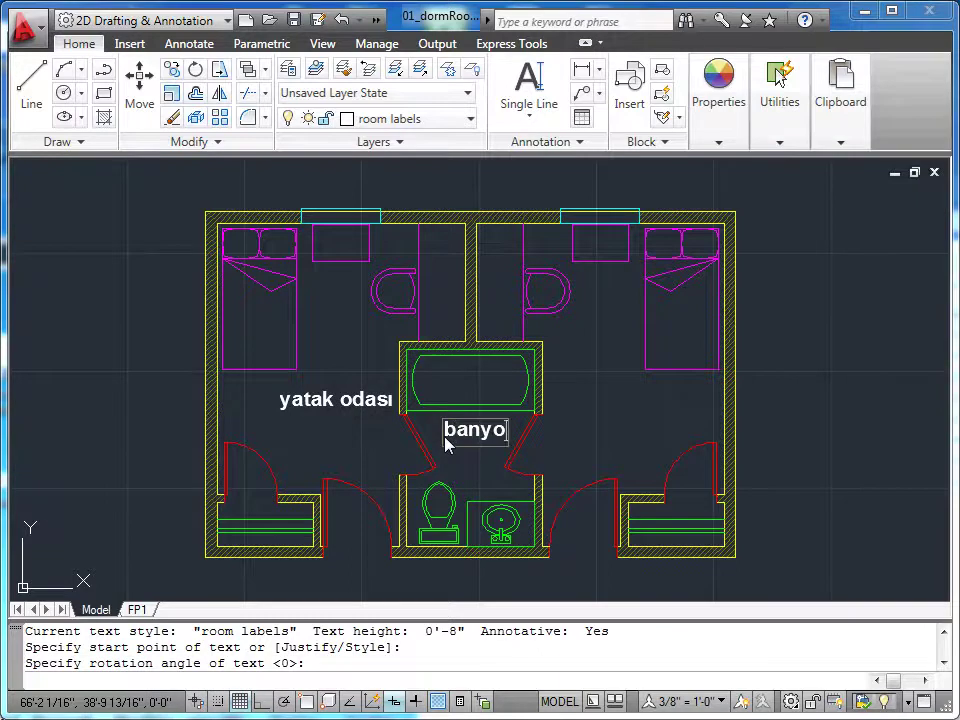
key(Return)
key(Return)
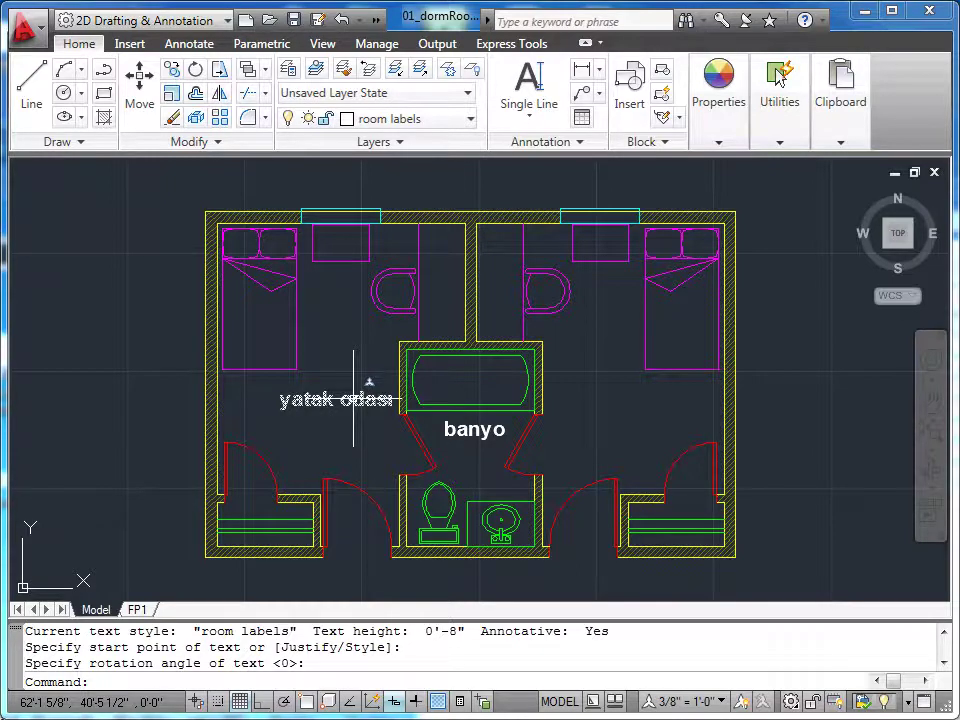
Copy the 'yatak odası' label into the right-hand bedroom, then view the FP1 layout.
click(196, 93)
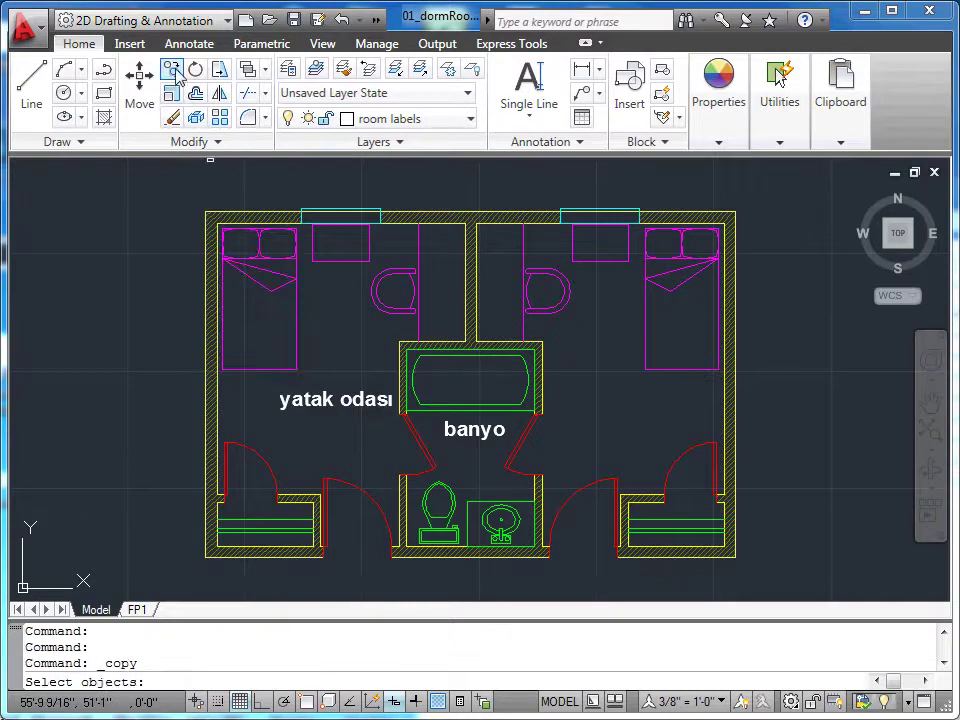
click(350, 398)
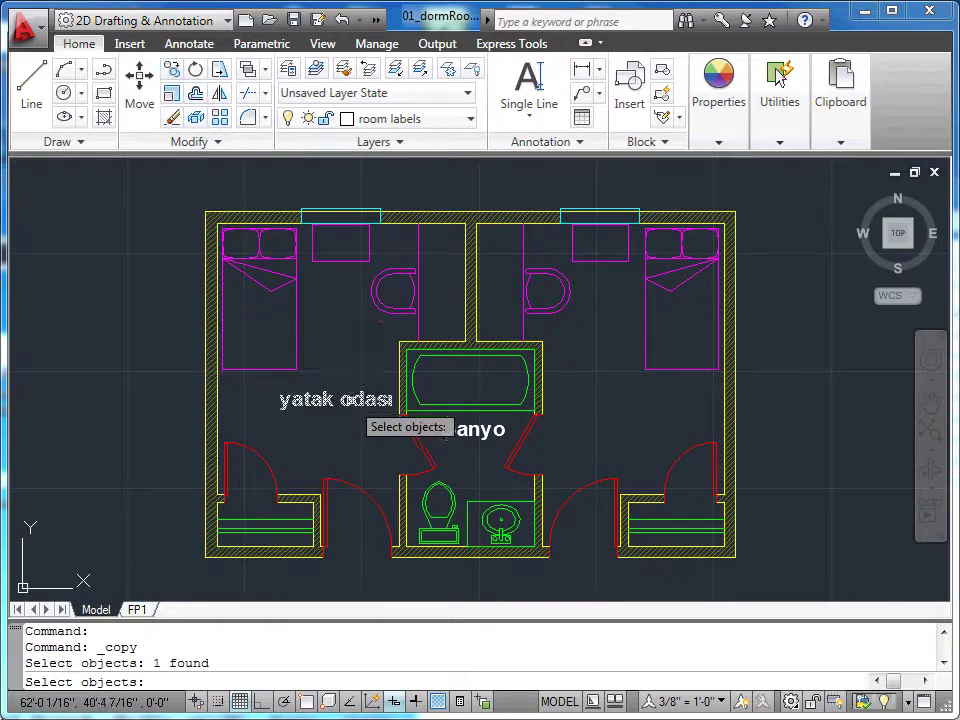
key(Return)
click(336, 432)
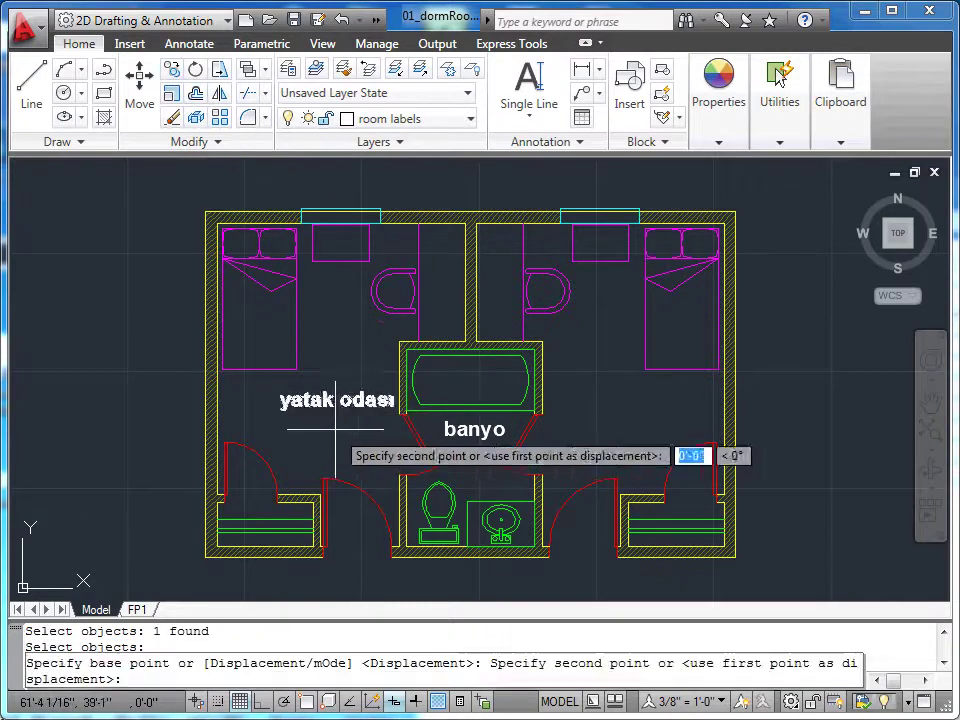
click(630, 430)
key(Escape)
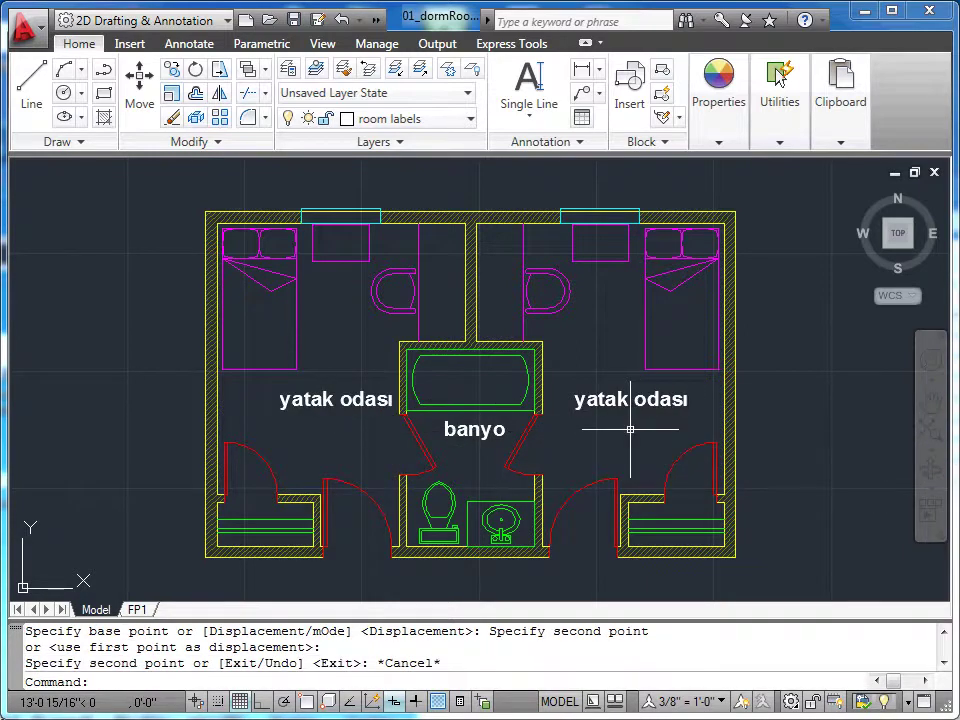
click(137, 610)
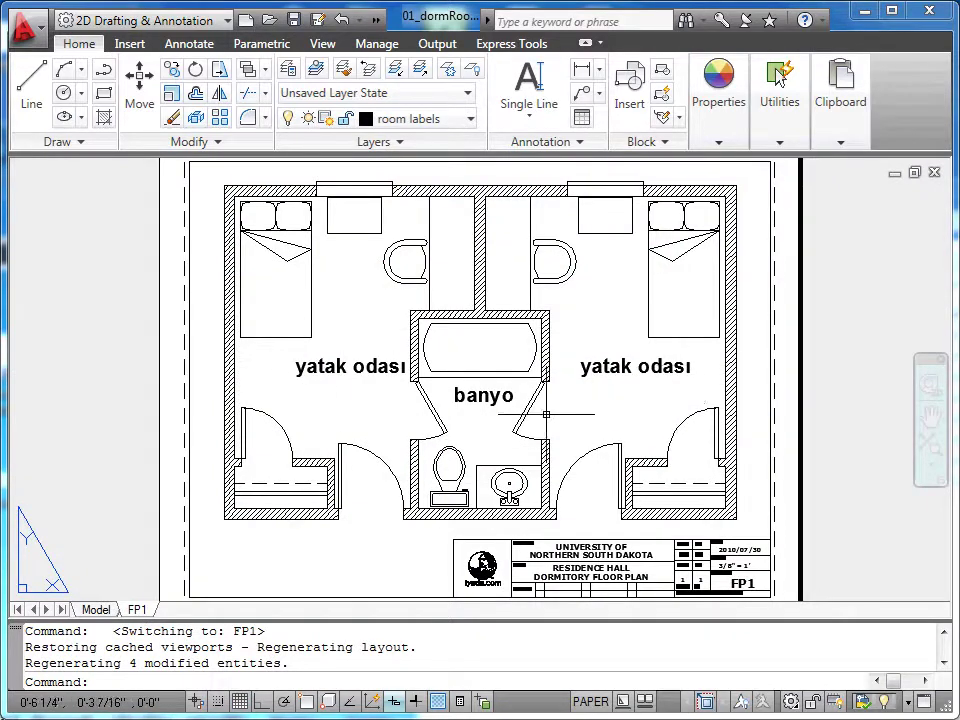
Zoom in on the 'banyo' label in FP1 and expand the Utilities panel.
scroll(553, 407, up, 3)
scroll(444, 407, up, 2)
middle_drag(403, 407, 505, 486)
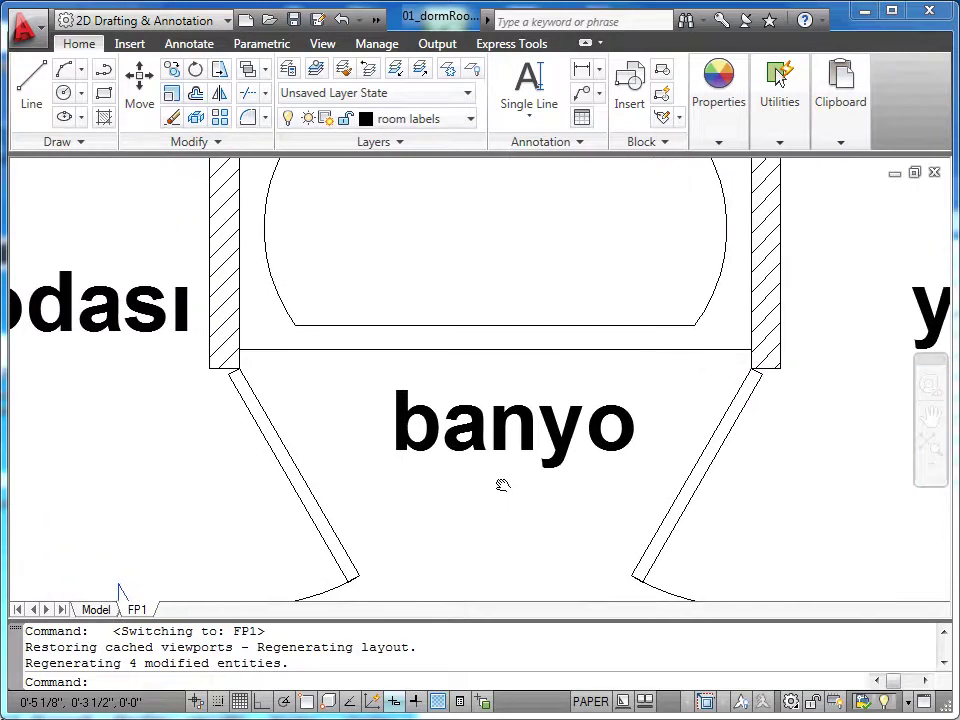
scroll(499, 482, up, 2)
scroll(470, 462, up, 2)
middle_drag(443, 448, 532, 483)
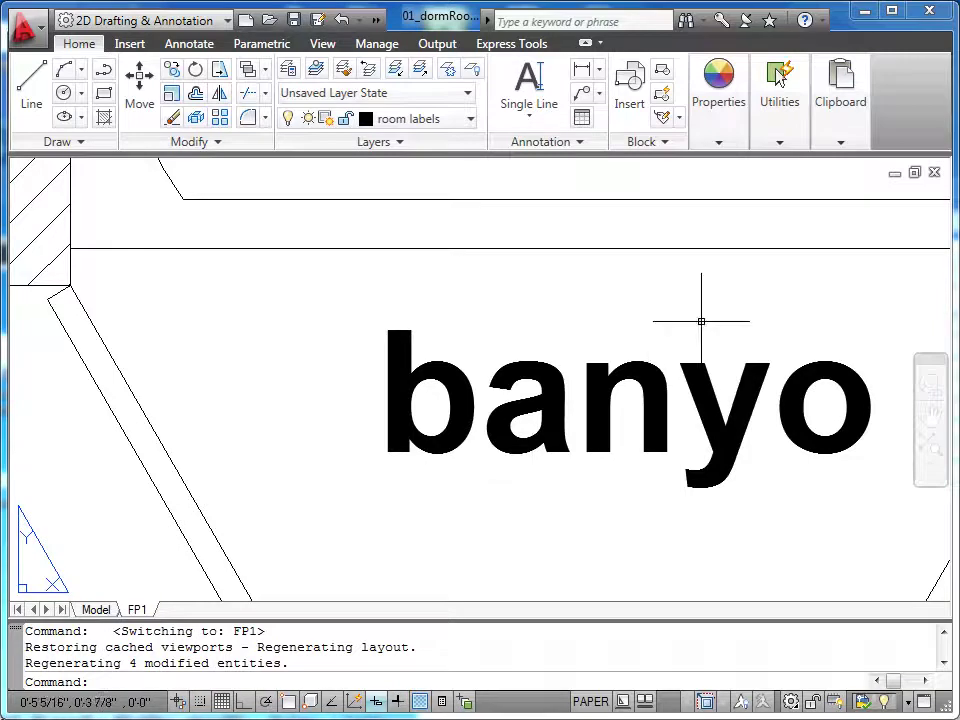
click(781, 146)
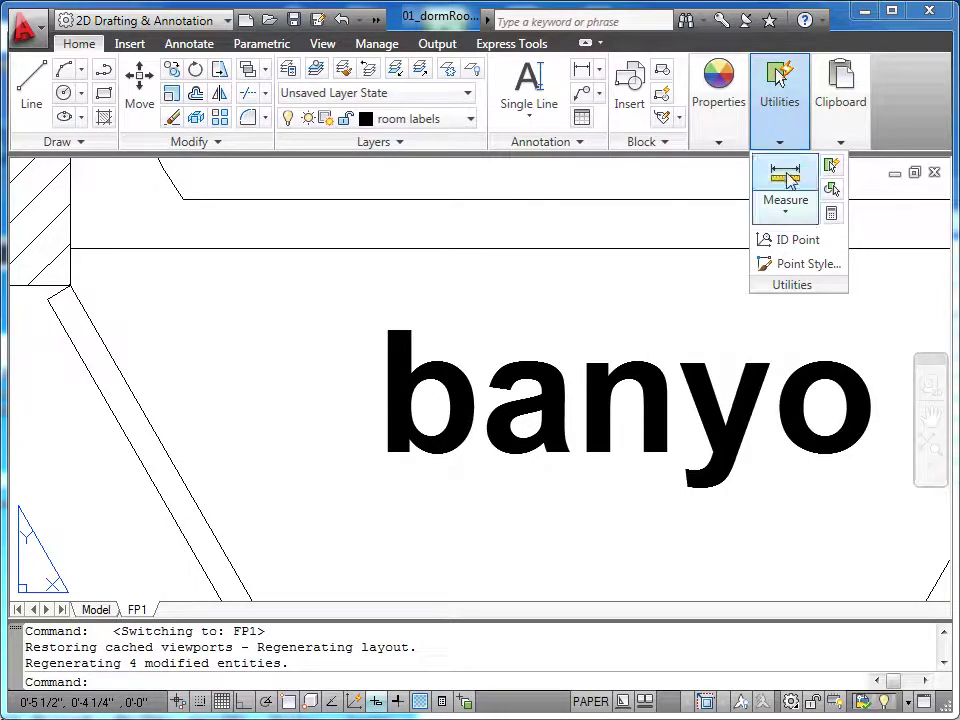
Measure the height of the 'b' in 'banyo' from its baseline with Ortho on, about 1/4".
click(788, 177)
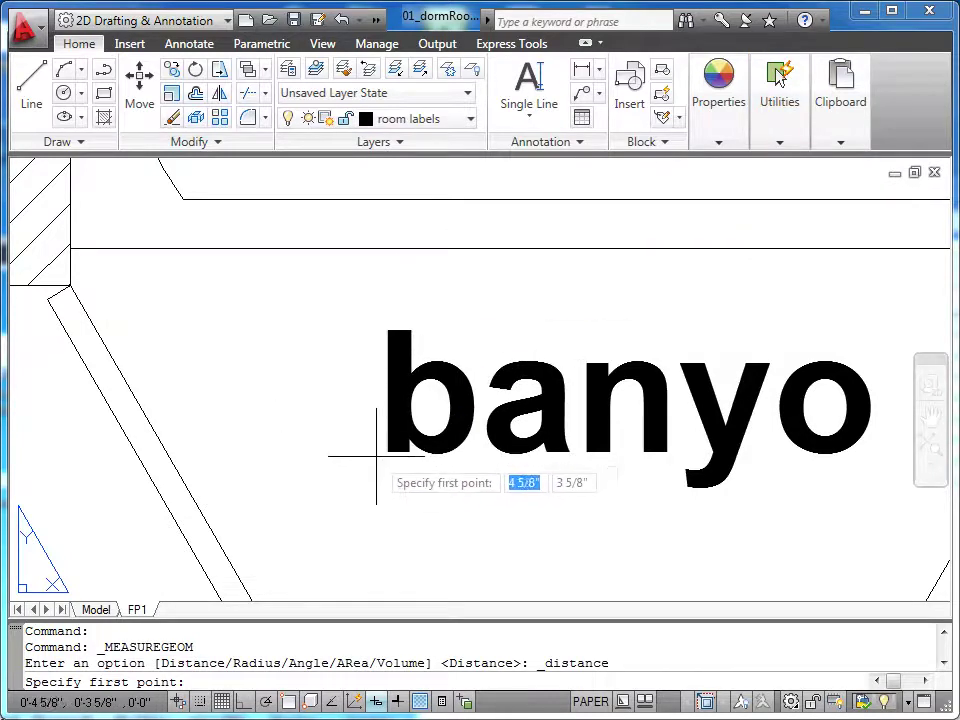
scroll(364, 462, up, 3)
middle_drag(364, 462, 333, 500)
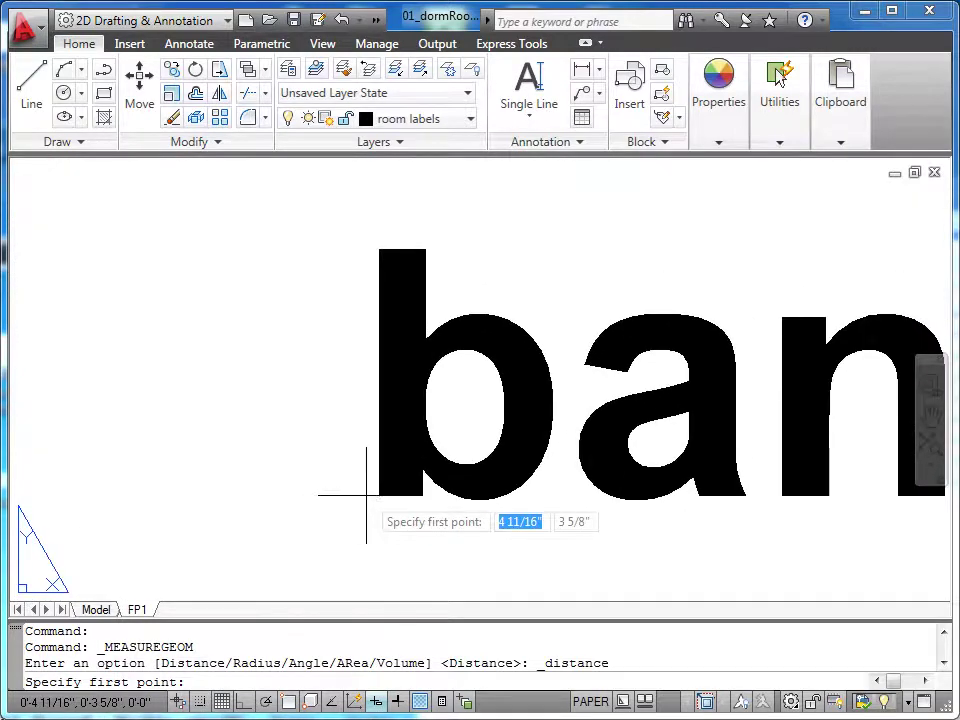
click(366, 493)
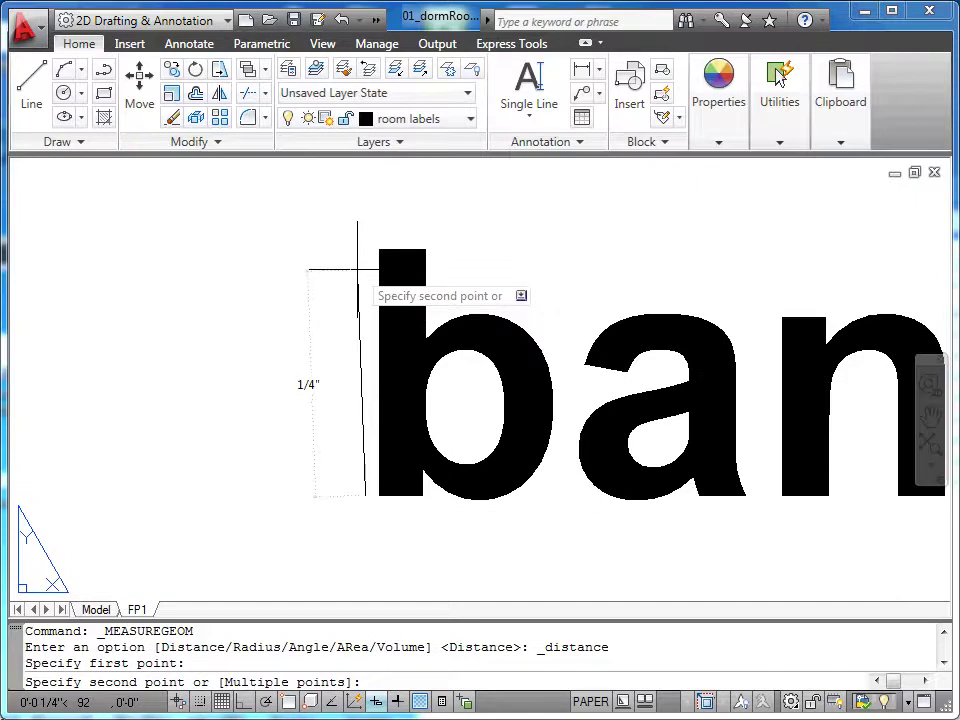
key(F8)
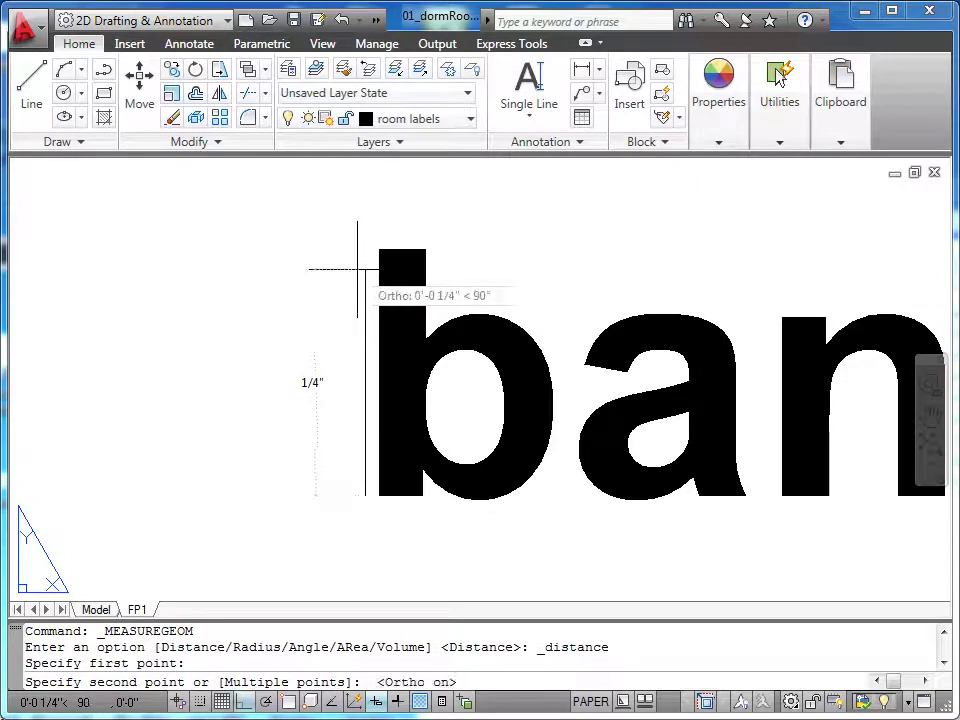